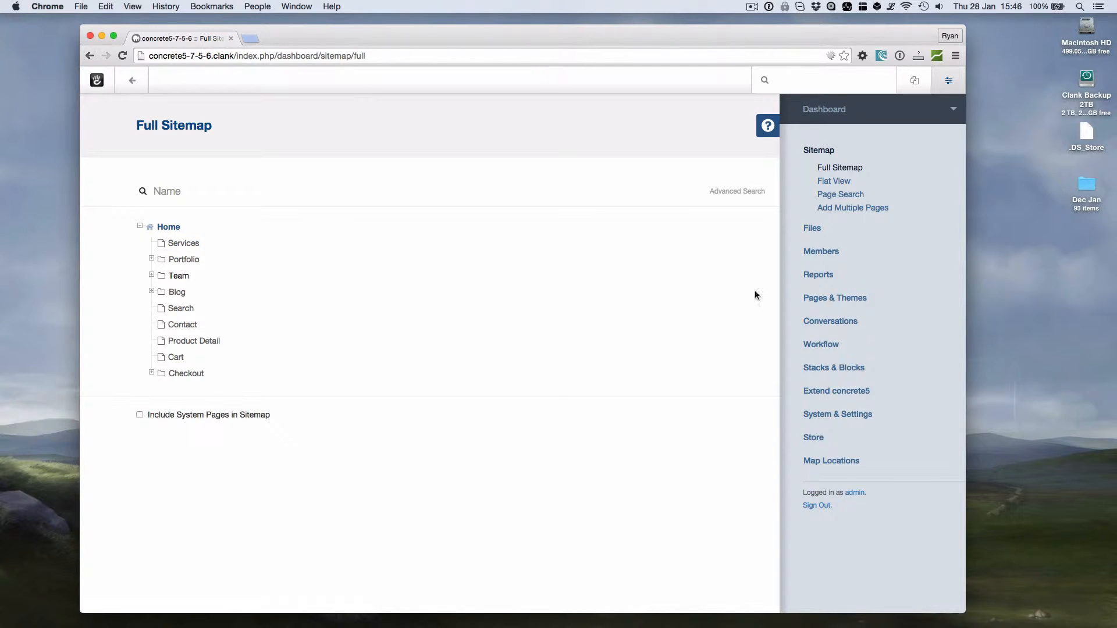
Set up a multiple-page batch using the Empty Page type, Services as parent page and the Full template.
{"action": "left_click", "coordinate": [847, 208]}
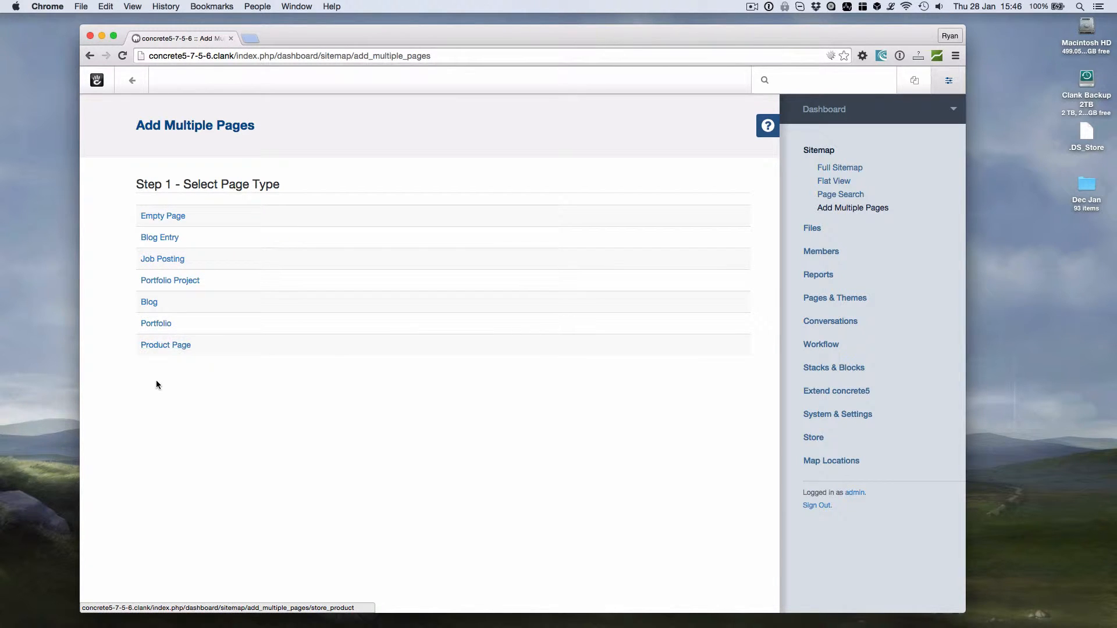
{"action": "left_click", "coordinate": [165, 221]}
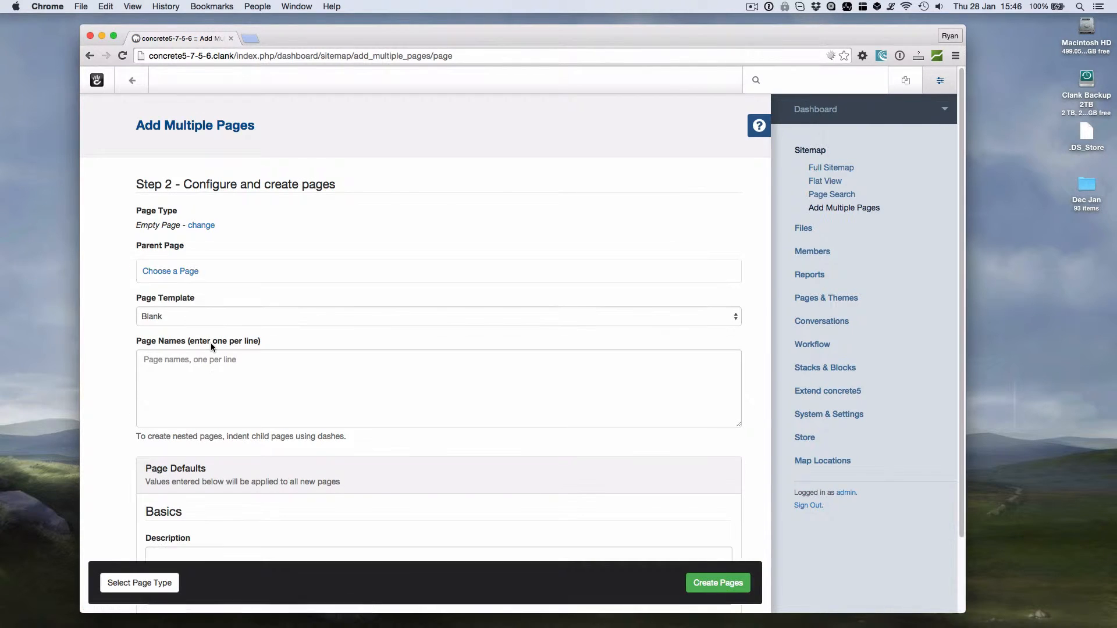
{"action": "left_click", "coordinate": [173, 273]}
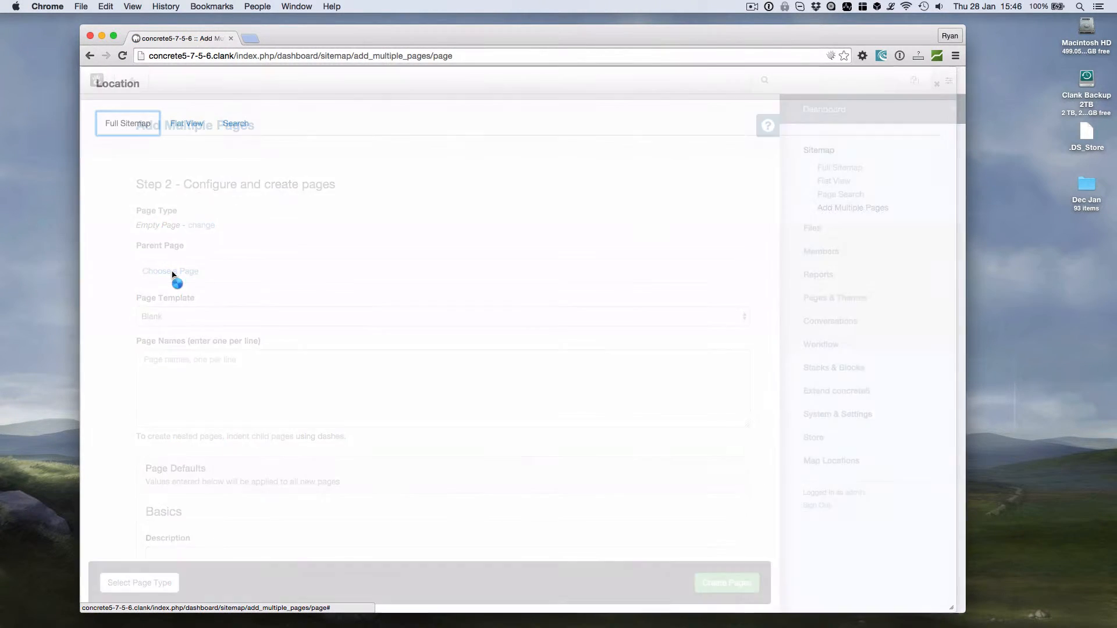
{"action": "left_click", "coordinate": [143, 160]}
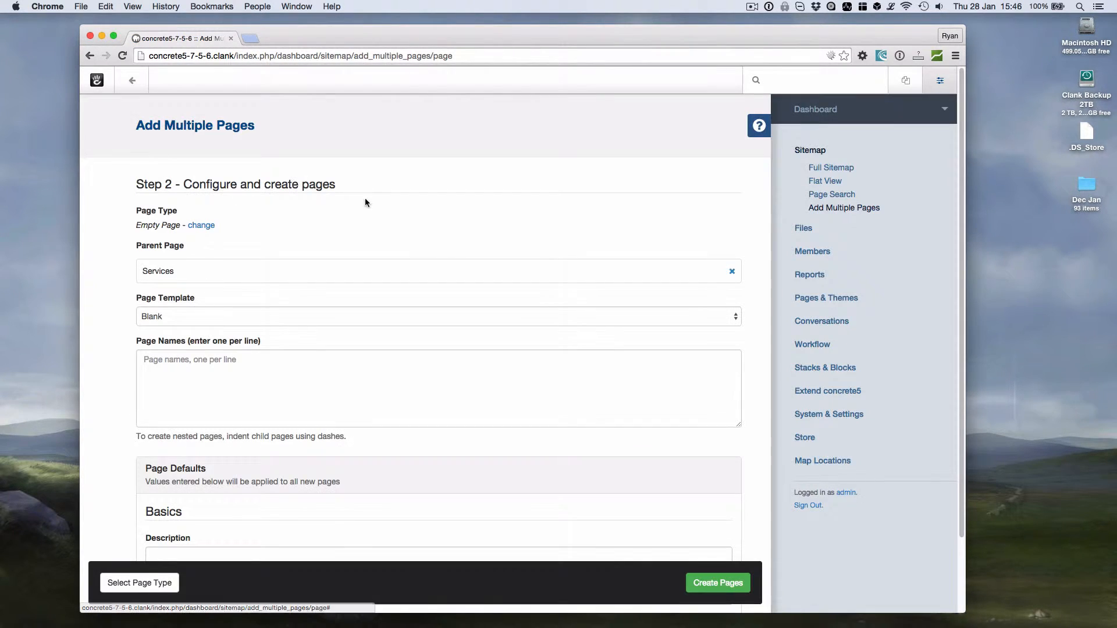
{"action": "left_click", "coordinate": [349, 318]}
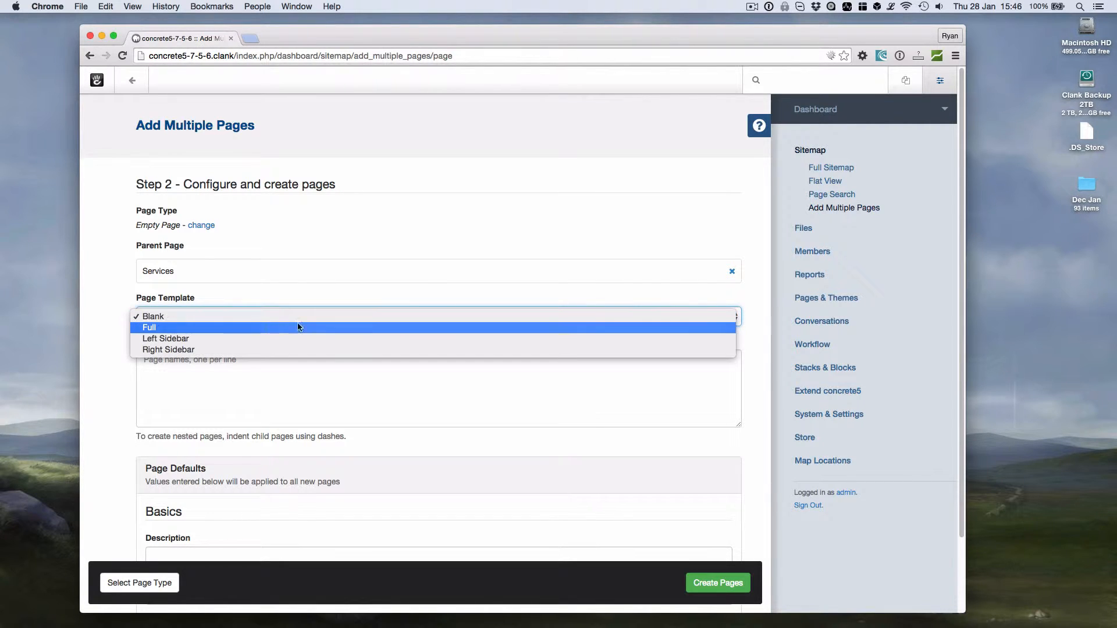
{"action": "left_click", "coordinate": [238, 327]}
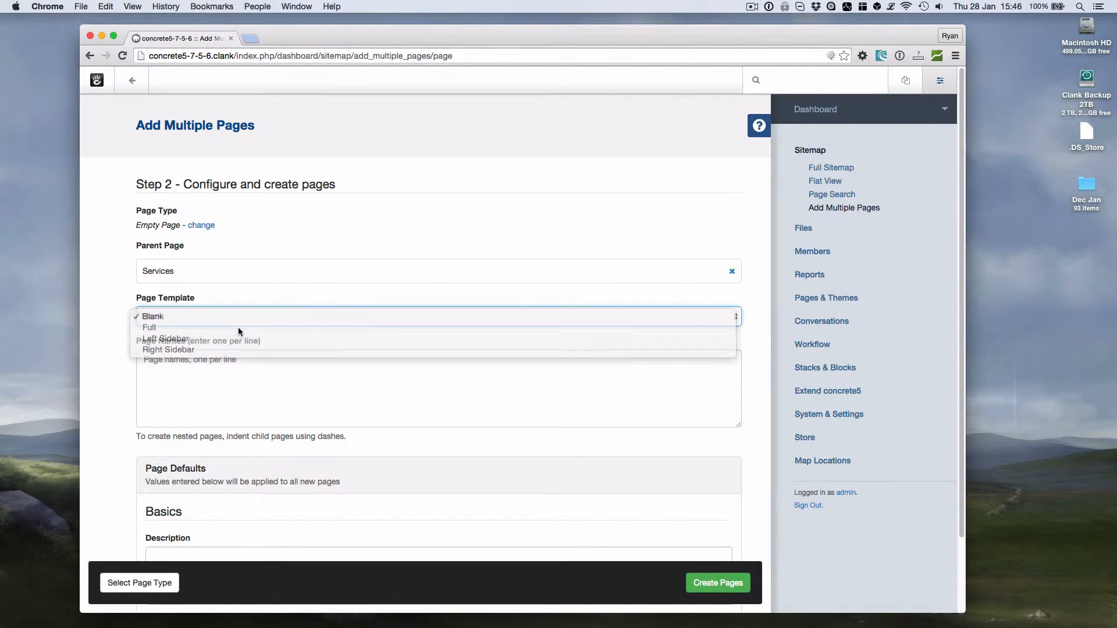
Enter the page names Web Design, Programming and Server Deployment, one per line.
{"action": "left_click", "coordinate": [236, 374]}
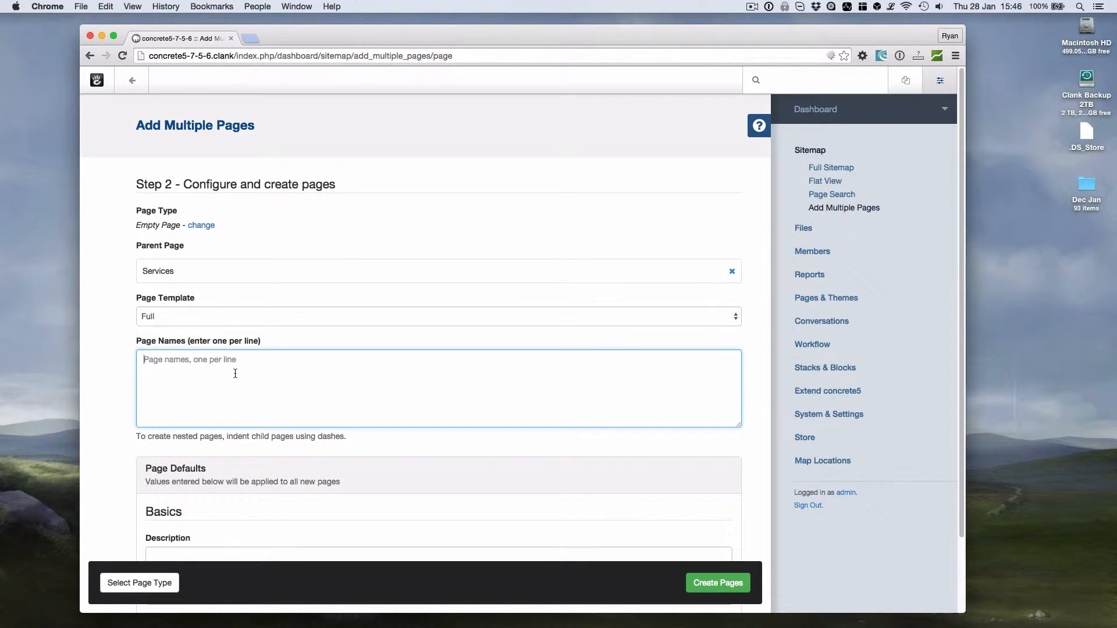
{"action": "type", "text": "Web De"}
{"action": "type", "text": "sign "}
{"action": "type", "text": "Programming"}
{"action": "key", "text": "Return"}
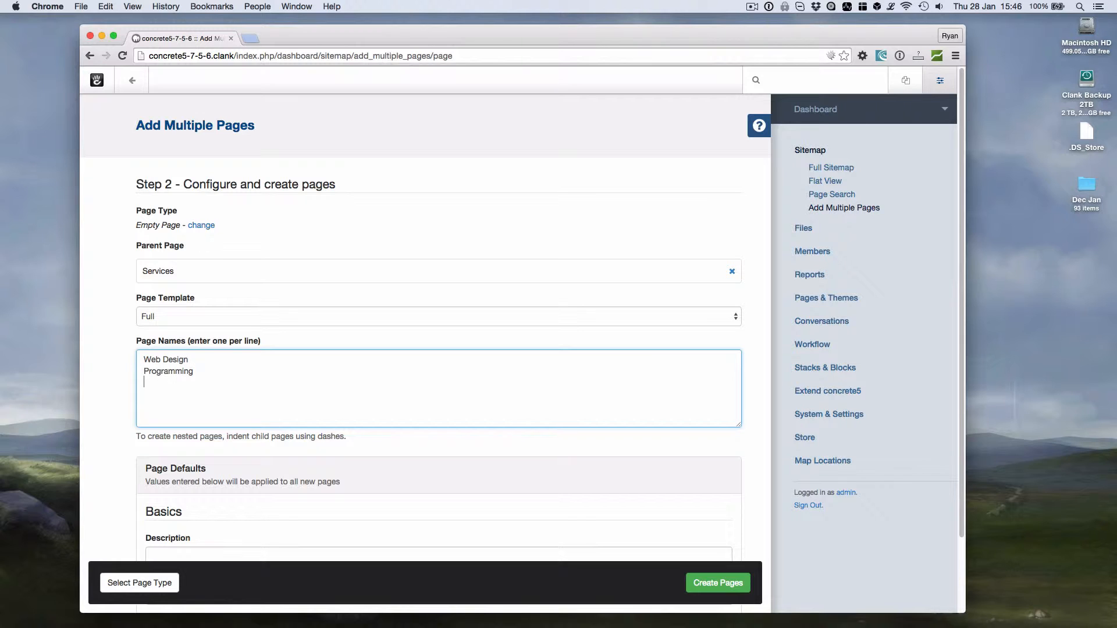
{"action": "type", "text": "Server Deployment"}
{"action": "scroll", "coordinate": [303, 374], "scroll_direction": "down", "scroll_amount": 3}
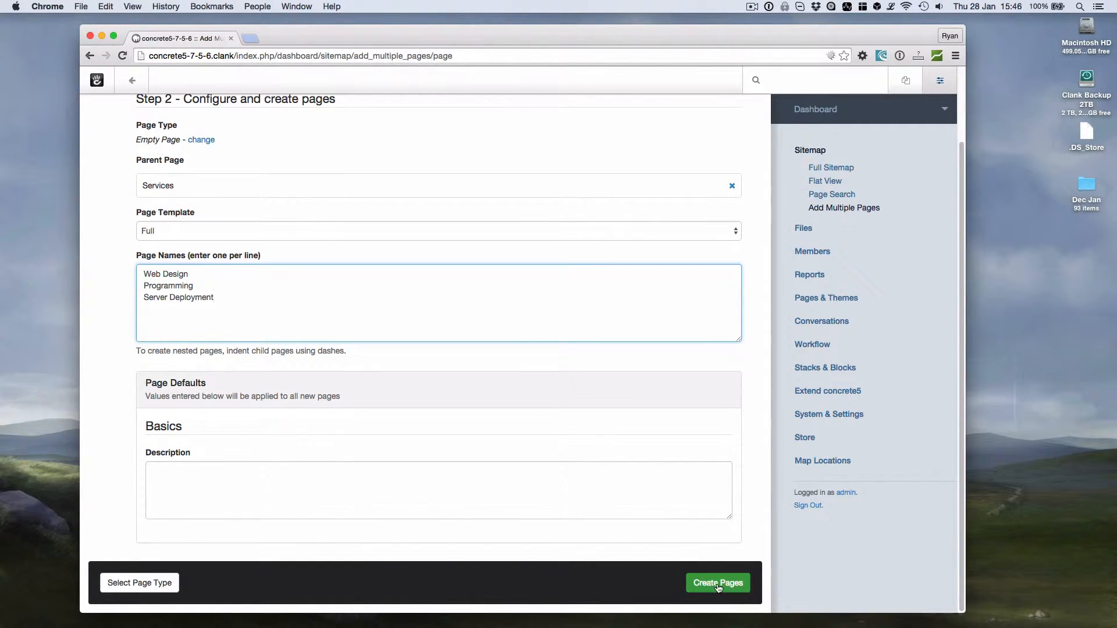
Insert "- PHP Programming" and "- Javascript" as child page lines beneath Programming in the page names.
{"action": "scroll", "coordinate": [447, 463], "scroll_direction": "up", "scroll_amount": 3}
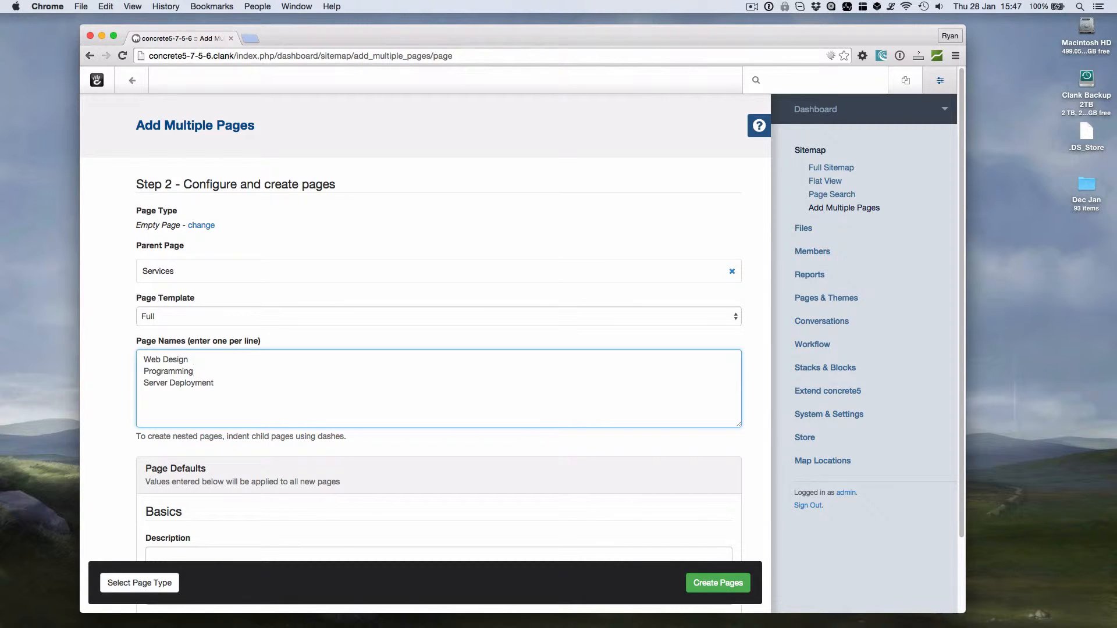
{"action": "key", "text": "Return"}
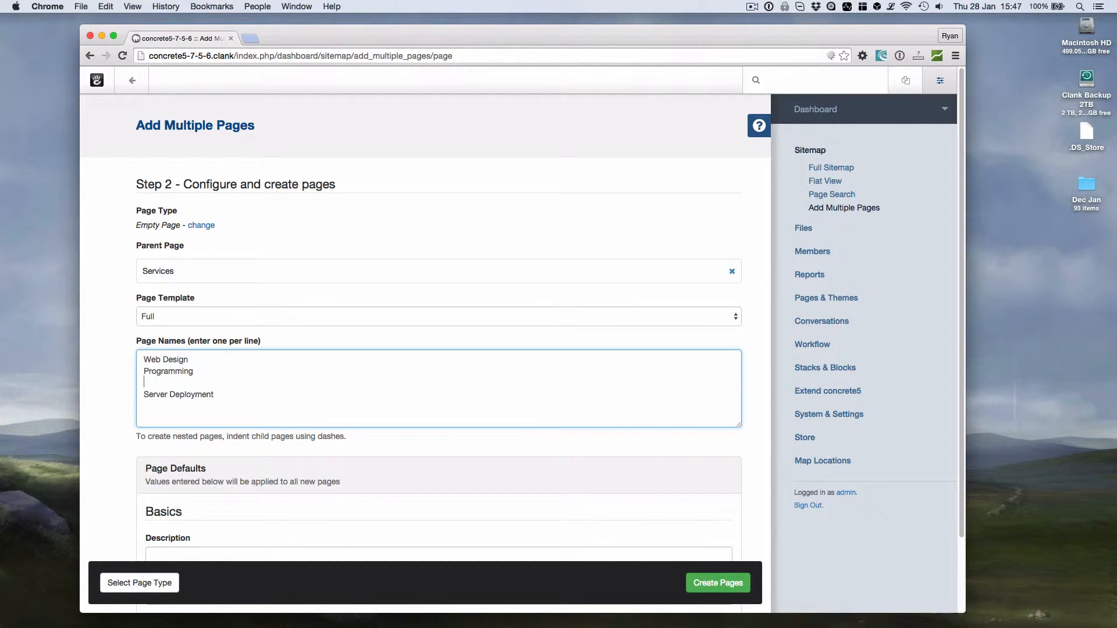
{"action": "type", "text": "- PHP Programming"}
{"action": "key", "text": "Return"}
{"action": "type", "text": "- J"}
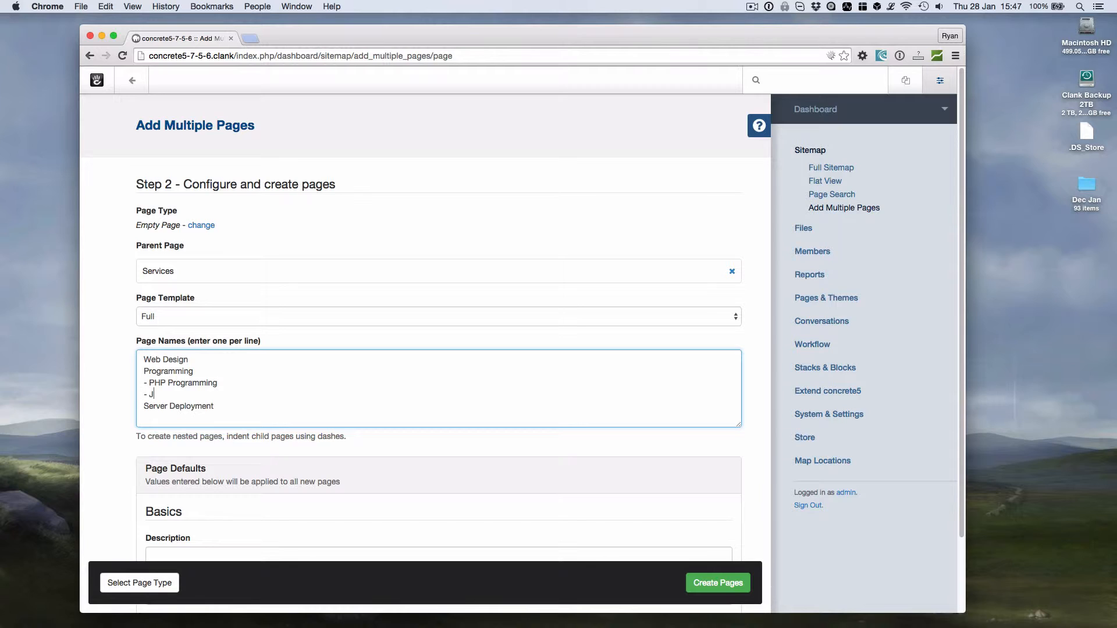
{"action": "type", "text": "avascript"}
Add "-- jQuery" and "-- Node" as nested lines beneath Javascript and enlarge the page names box to fit the list.
{"action": "key", "text": "Return"}
{"action": "type", "text": "--"}
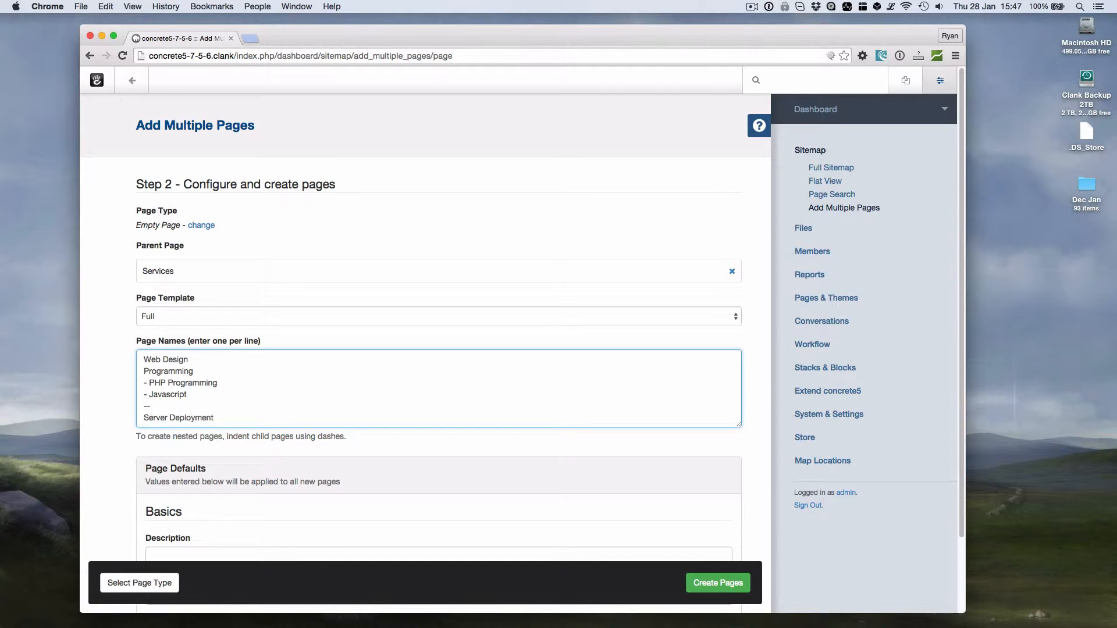
{"action": "type", "text": "jQuery"}
{"action": "key", "text": "Return"}
{"action": "type", "text": "-- Node"}
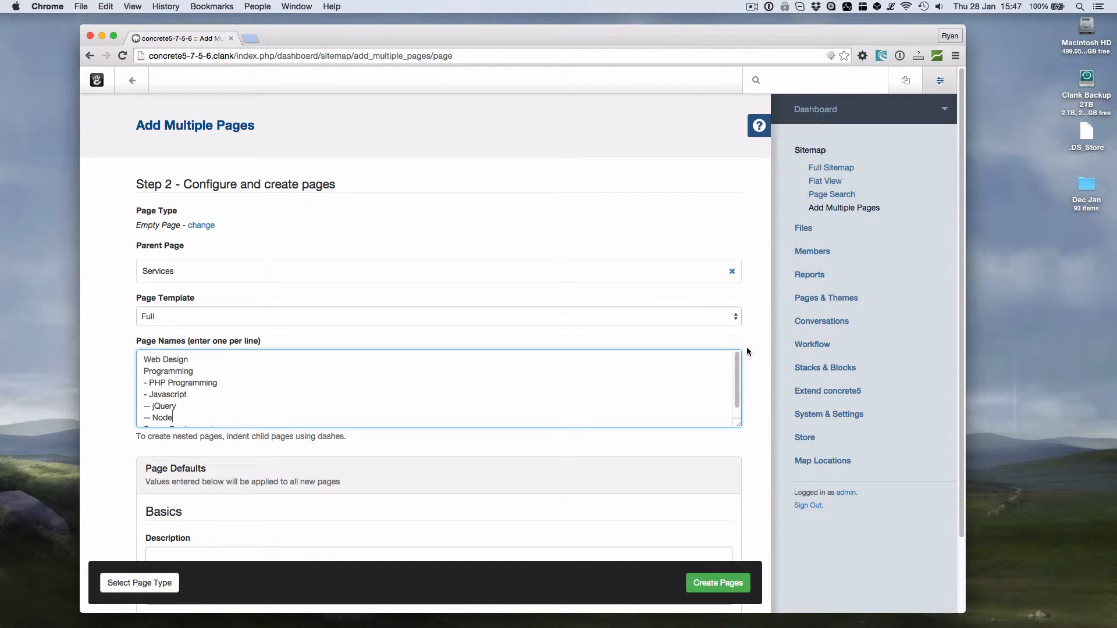
{"action": "left_click_drag", "start_coordinate": [742, 424], "coordinate": [742, 445]}
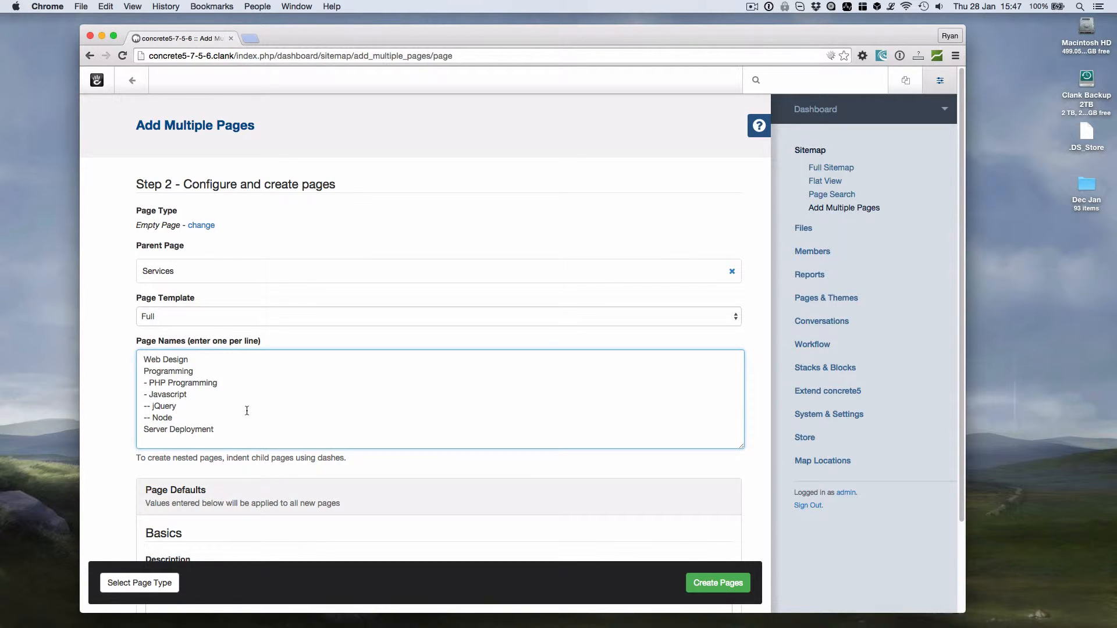
Consult the help on nested pages, close it and create the listed pages.
{"action": "left_click", "coordinate": [759, 126]}
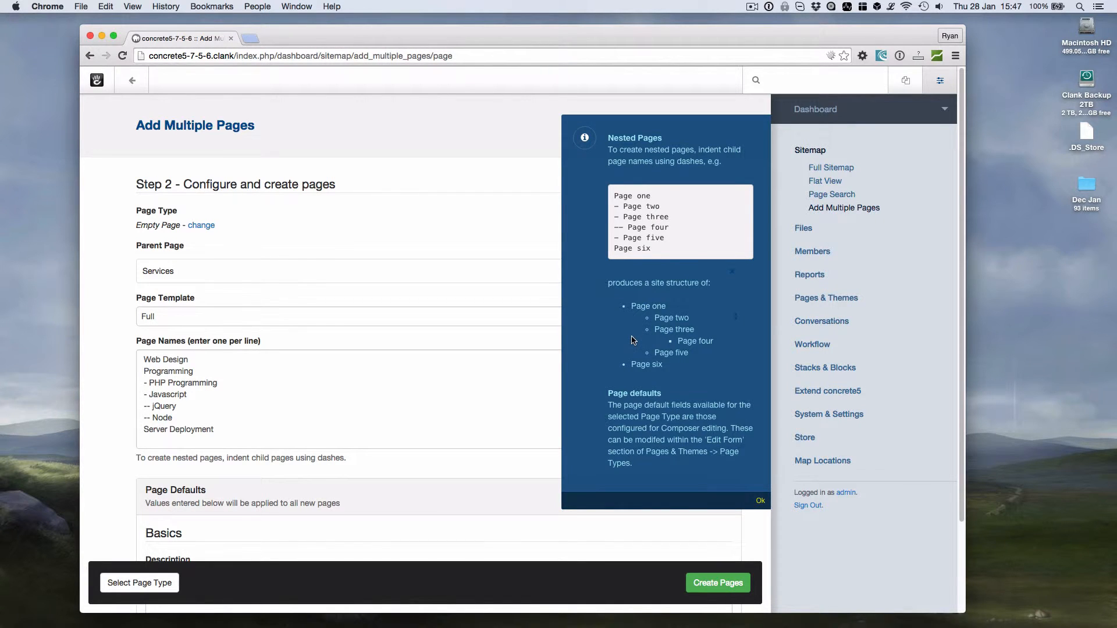
{"action": "left_click", "coordinate": [757, 501]}
{"action": "left_click", "coordinate": [713, 584]}
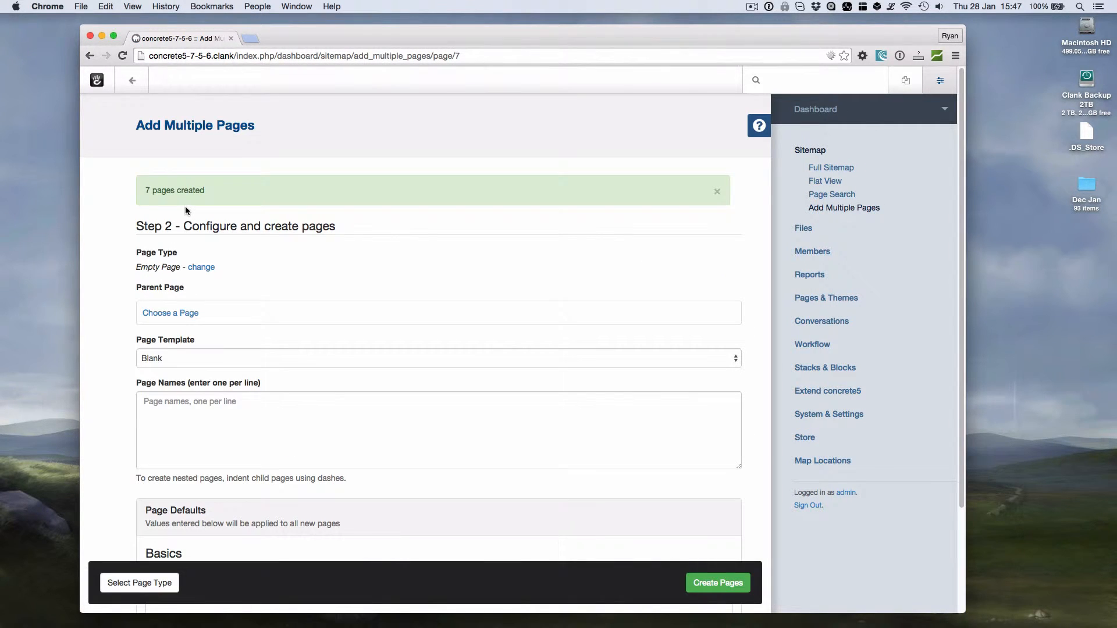
Examine the new page hierarchy under Services in the full sitemap, expanding Programming and Javascript.
{"action": "left_click", "coordinate": [812, 170]}
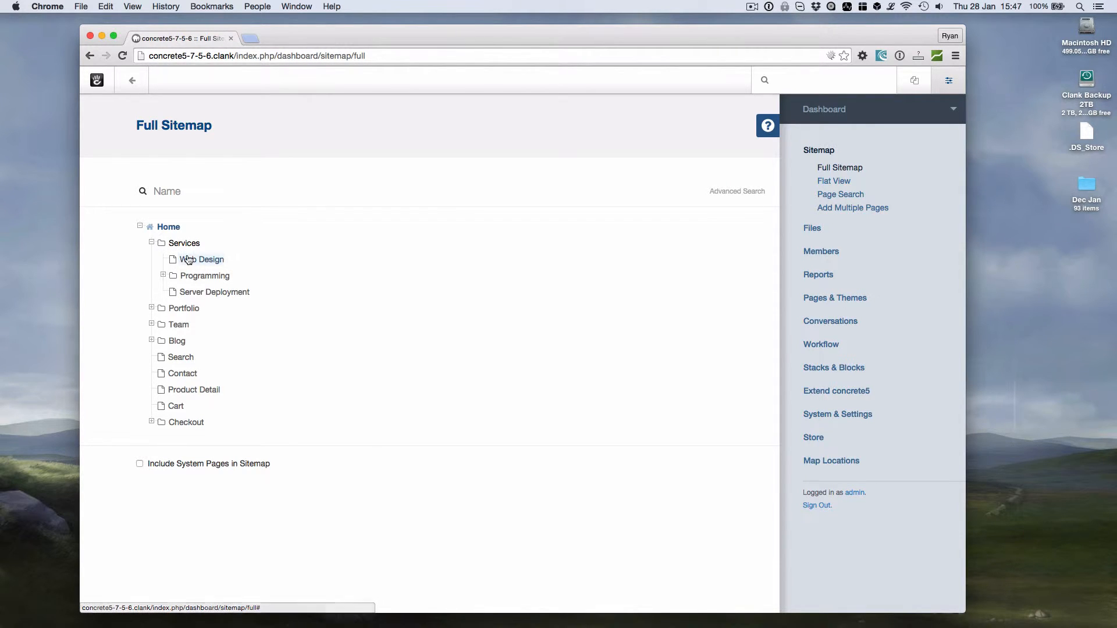
{"action": "left_click", "coordinate": [162, 275]}
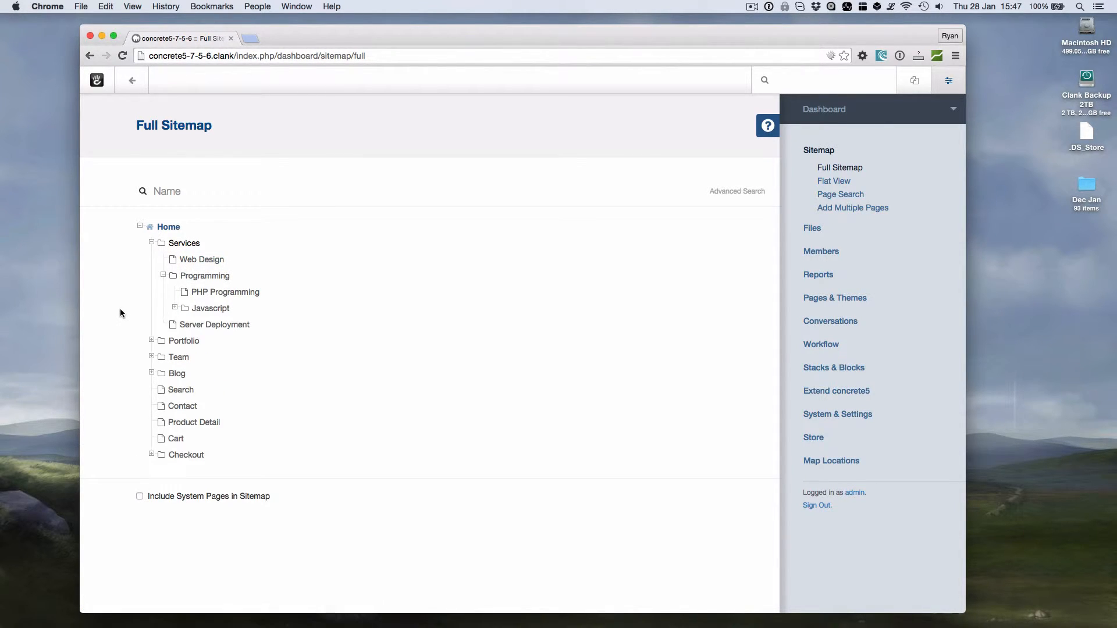
{"action": "left_click", "coordinate": [174, 308]}
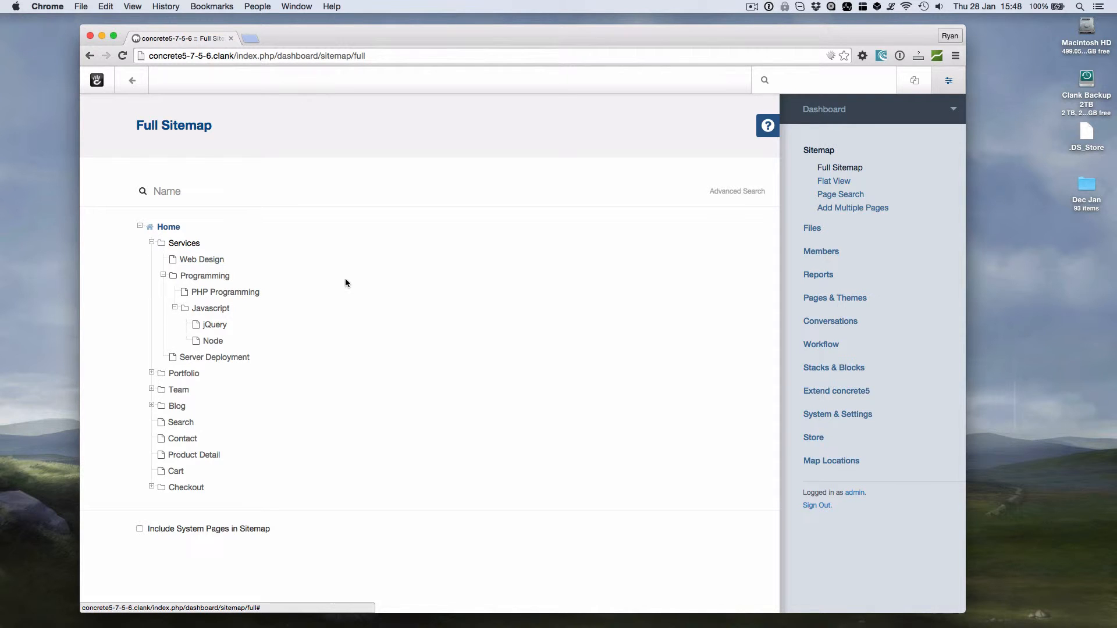
Set up another multiple-page batch using the Job Posting type, Careers under Team as parent and the Left Sidebar template.
{"action": "left_click", "coordinate": [859, 209]}
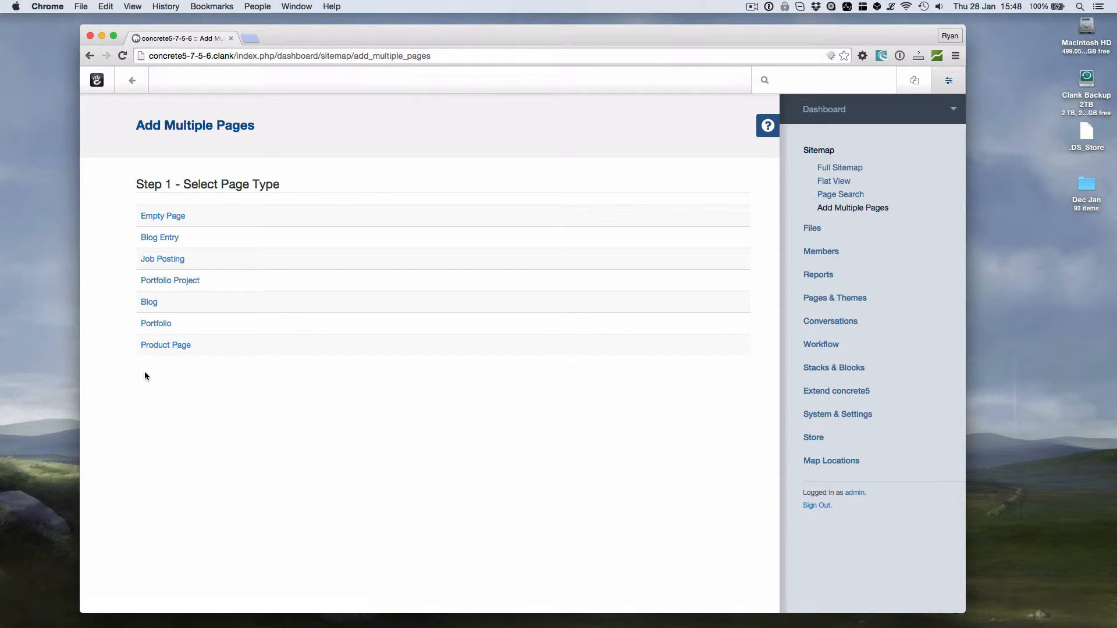
{"action": "left_click", "coordinate": [158, 263]}
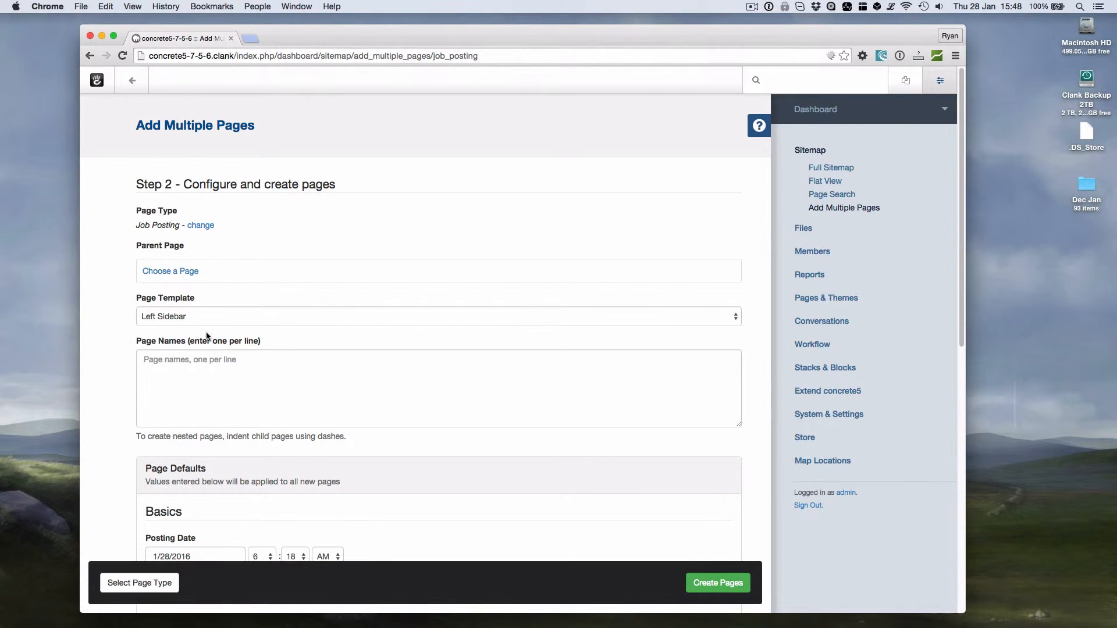
{"action": "left_click", "coordinate": [167, 272]}
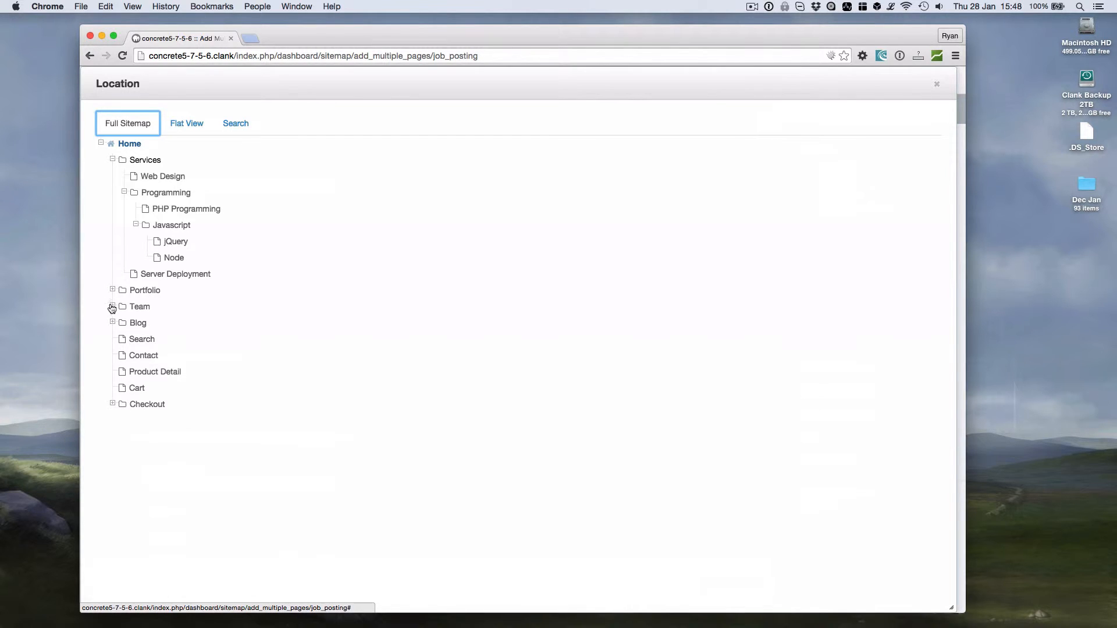
{"action": "left_click", "coordinate": [112, 305]}
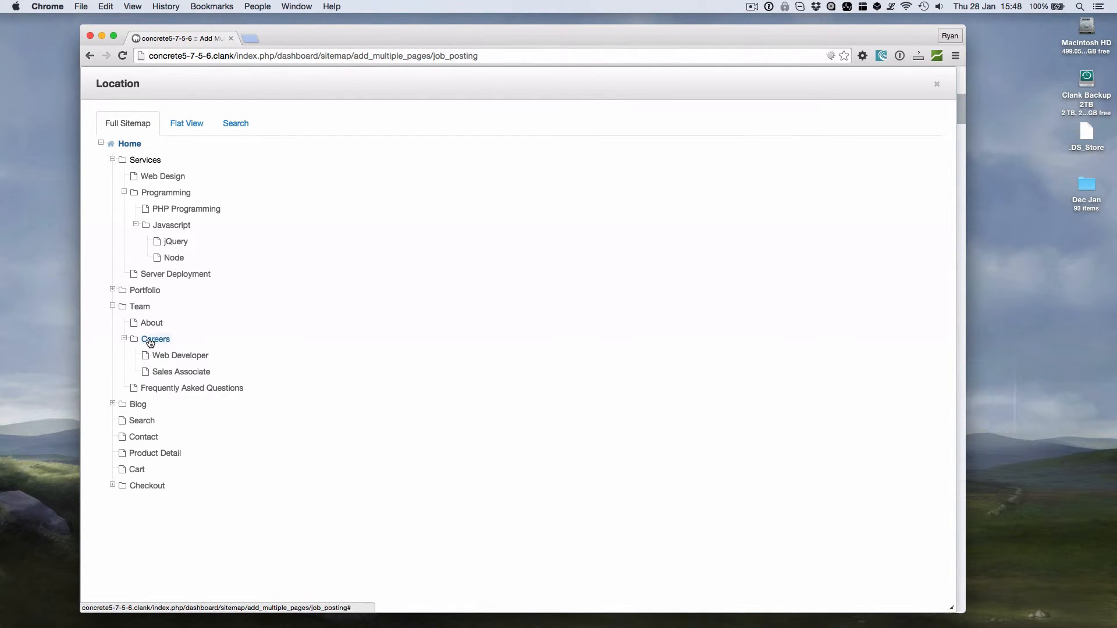
{"action": "left_click", "coordinate": [156, 339]}
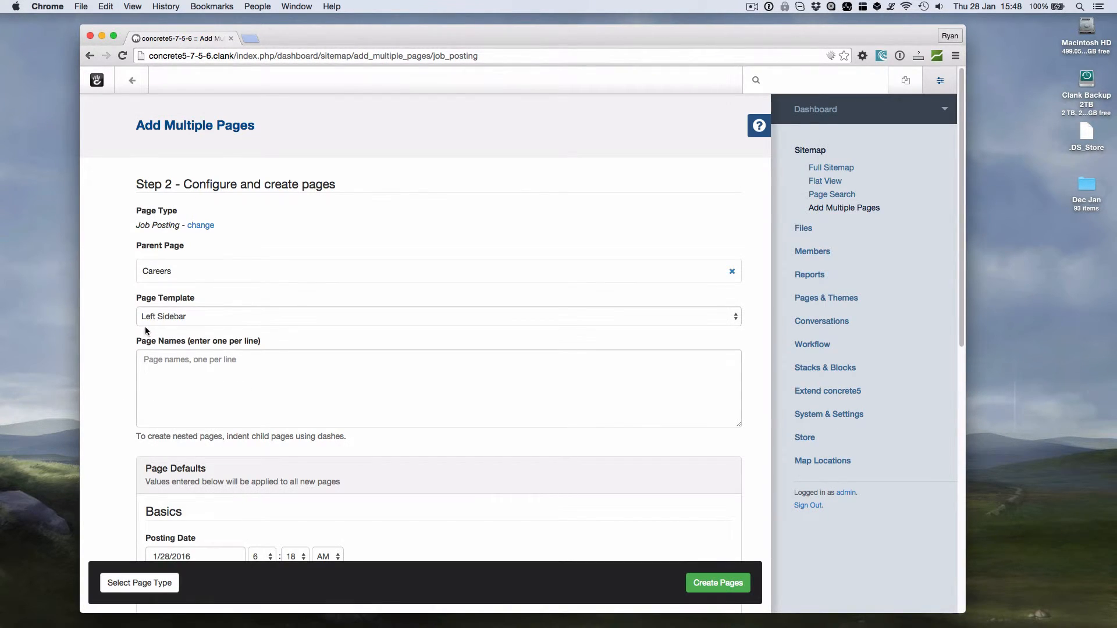
{"action": "left_click", "coordinate": [182, 316]}
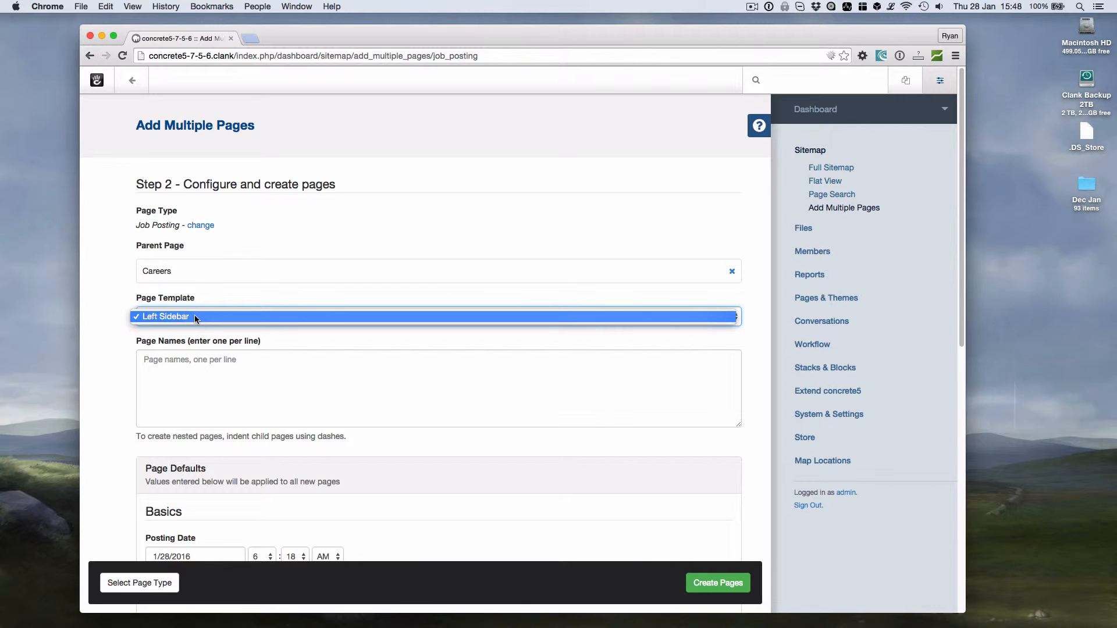
{"action": "left_click", "coordinate": [195, 315]}
Enter the job posting page names SEO Guru, Network Admin and Social Media Manager, one per line.
{"action": "left_click", "coordinate": [207, 373]}
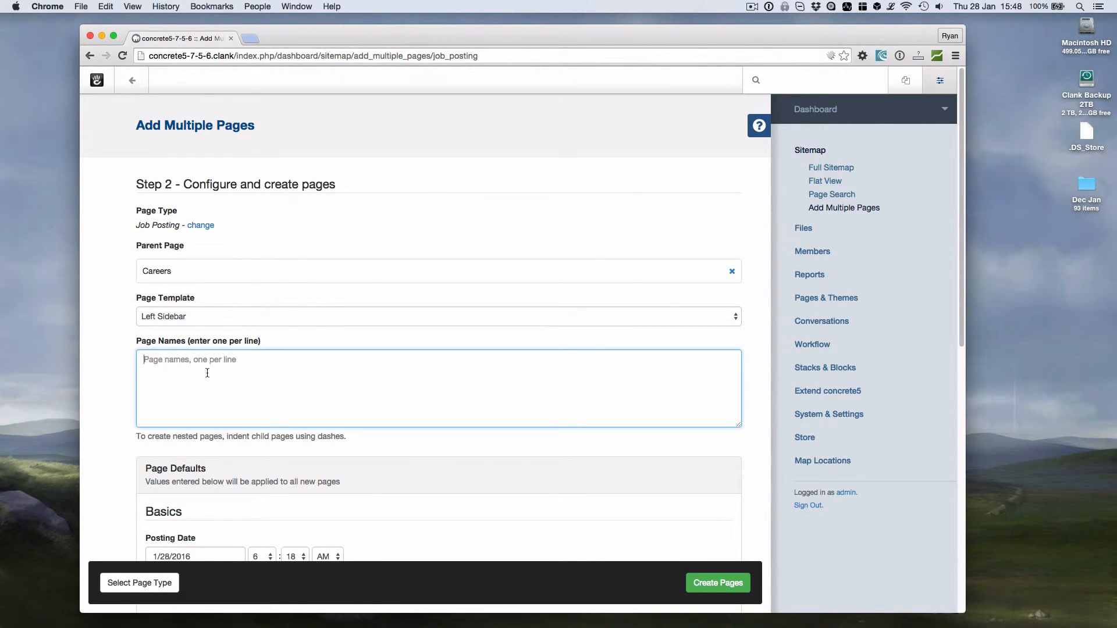
{"action": "type", "text": "SEO Gu"}
{"action": "key", "text": "BackSpace"}
{"action": "type", "text": "ure"}
{"action": "key", "text": "BackSpace"}
{"action": "key", "text": "BackSpace"}
{"action": "type", "text": "u"}
{"action": "key", "text": "Return"}
{"action": "type", "text": "Network Admin "}
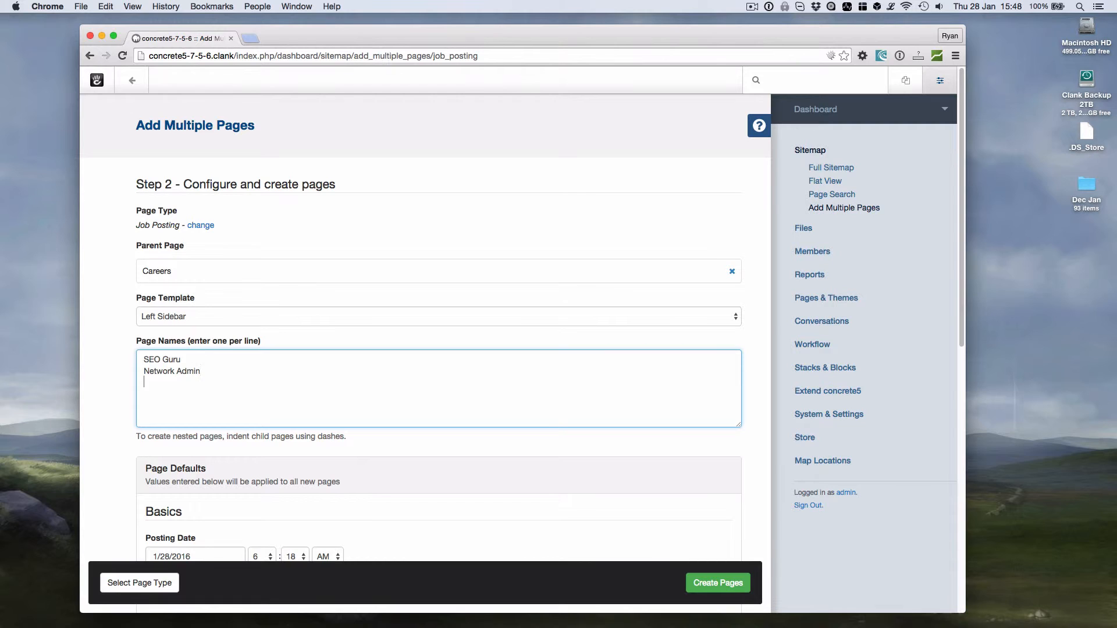
{"action": "type", "text": "Social Media Manager"}
Review the job posting page defaults and set the default Department to Technical and Operations.
{"action": "scroll", "coordinate": [112, 344], "scroll_direction": "down", "scroll_amount": 3}
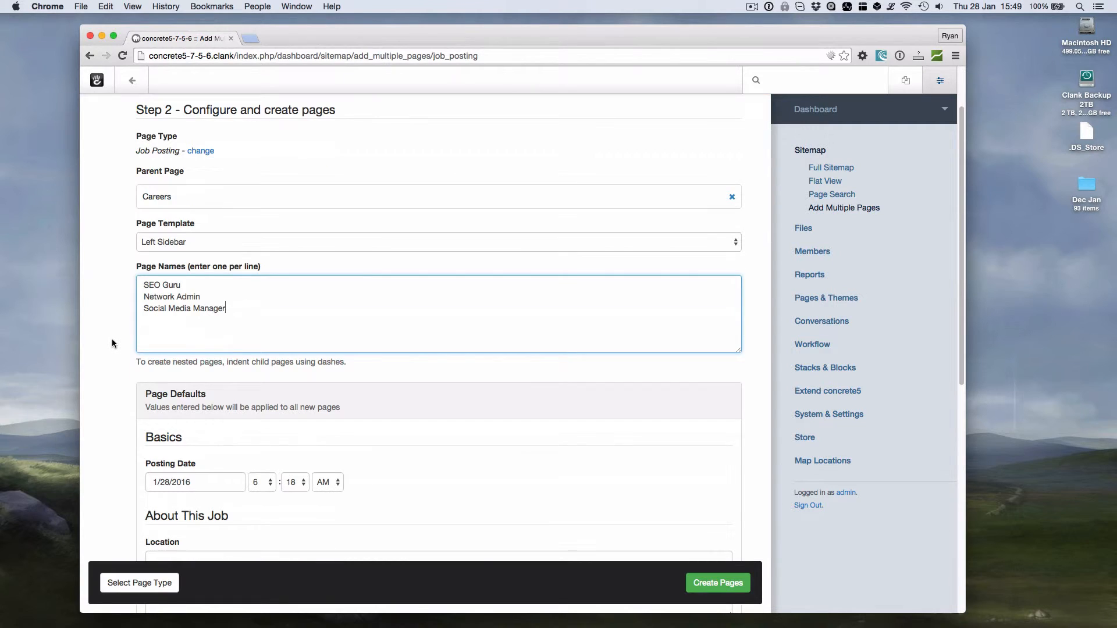
{"action": "scroll", "coordinate": [112, 343], "scroll_direction": "down", "scroll_amount": 7}
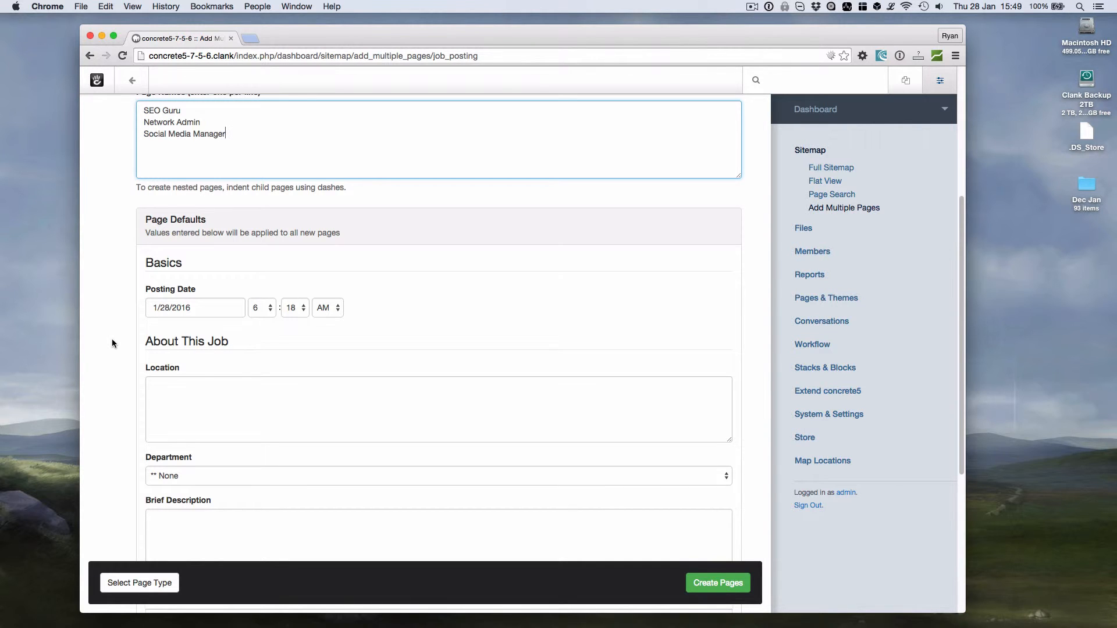
{"action": "scroll", "coordinate": [114, 348], "scroll_direction": "down", "scroll_amount": 5}
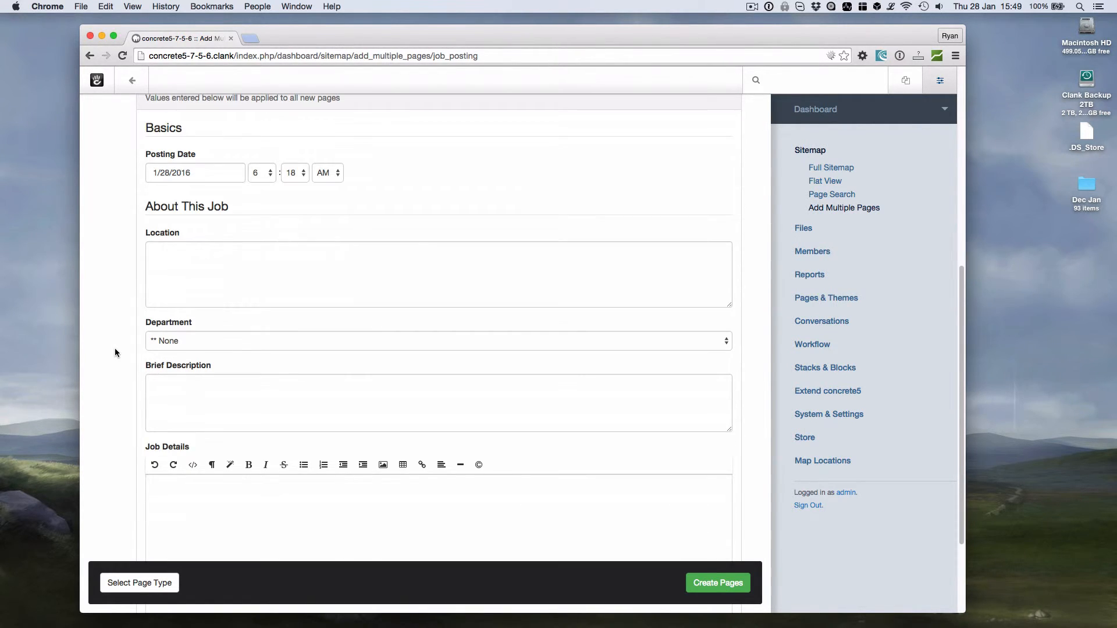
{"action": "scroll", "coordinate": [148, 310], "scroll_direction": "up", "scroll_amount": 5}
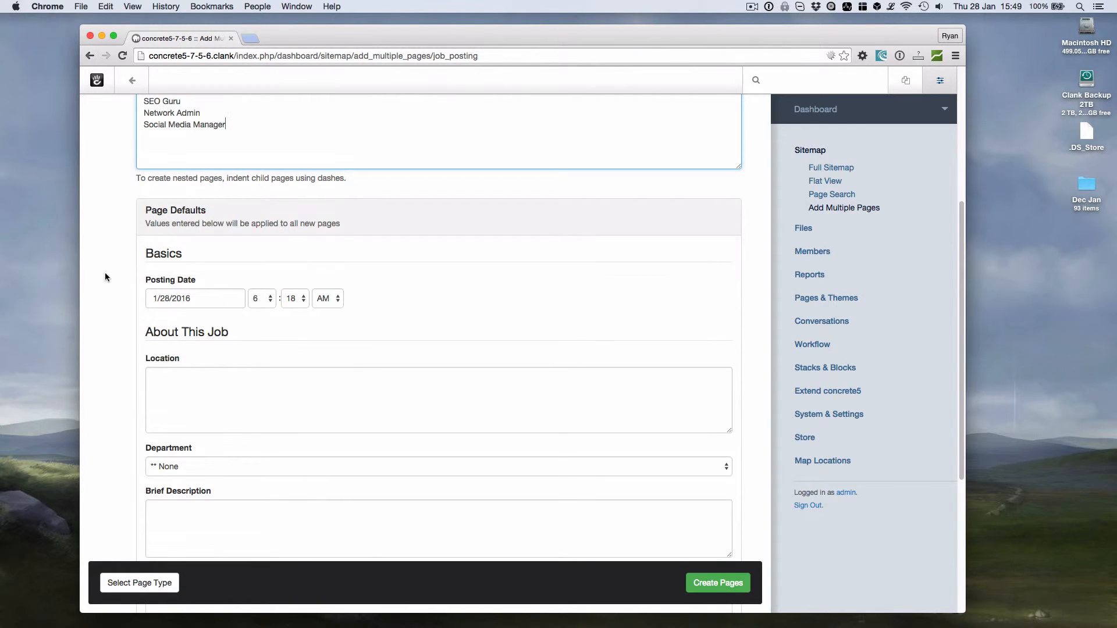
{"action": "scroll", "coordinate": [107, 295], "scroll_direction": "up", "scroll_amount": 6}
{"action": "scroll", "coordinate": [107, 296], "scroll_direction": "down", "scroll_amount": 14}
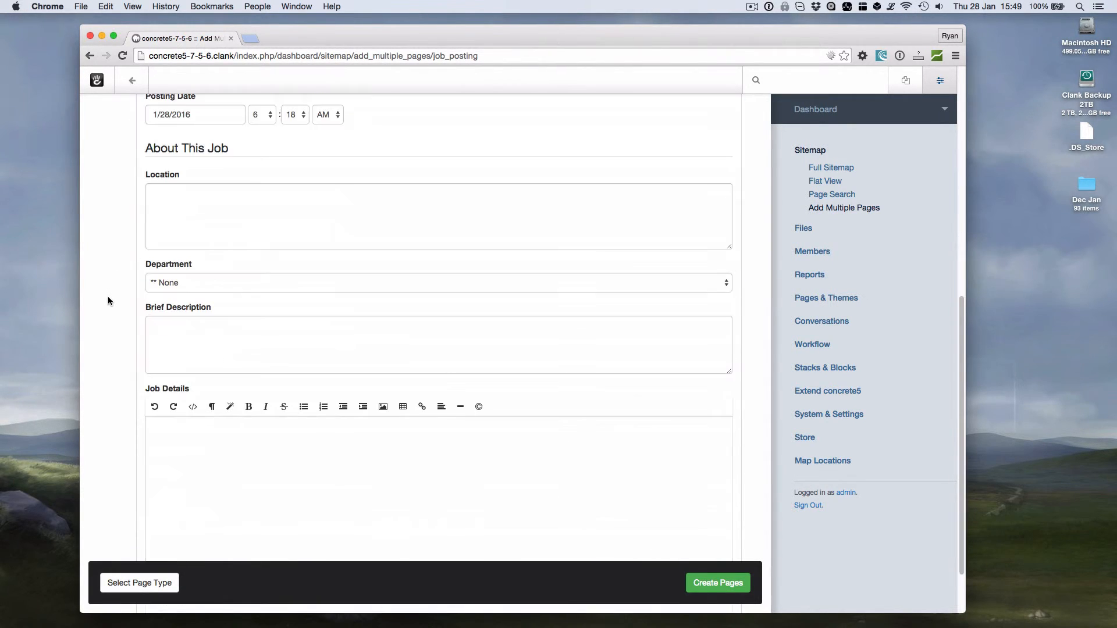
{"action": "left_click", "coordinate": [236, 269]}
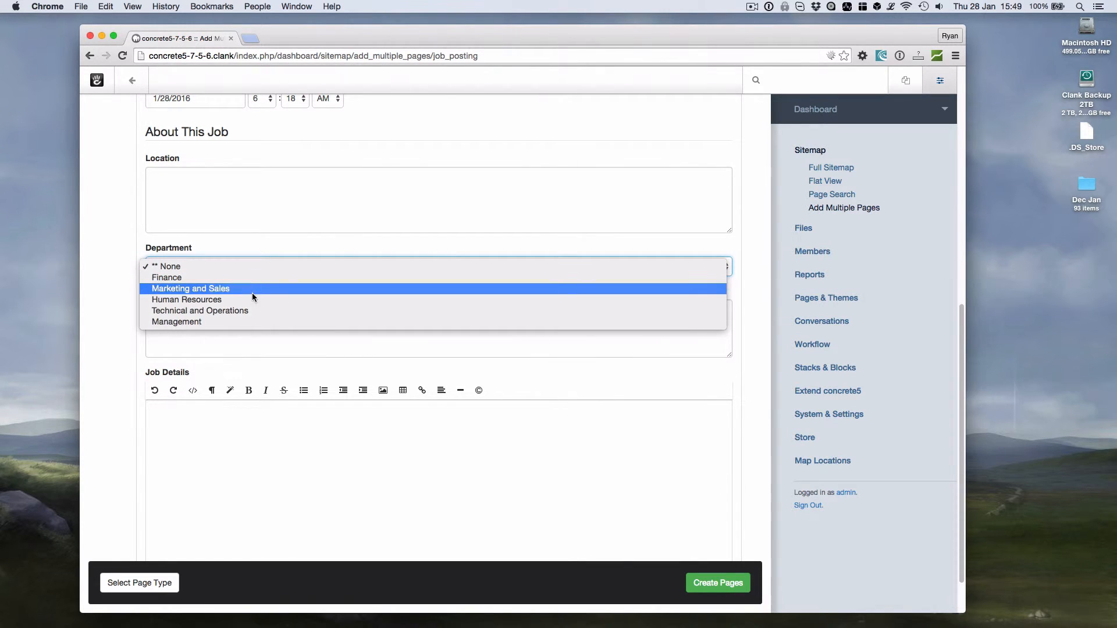
{"action": "key", "text": "Escape"}
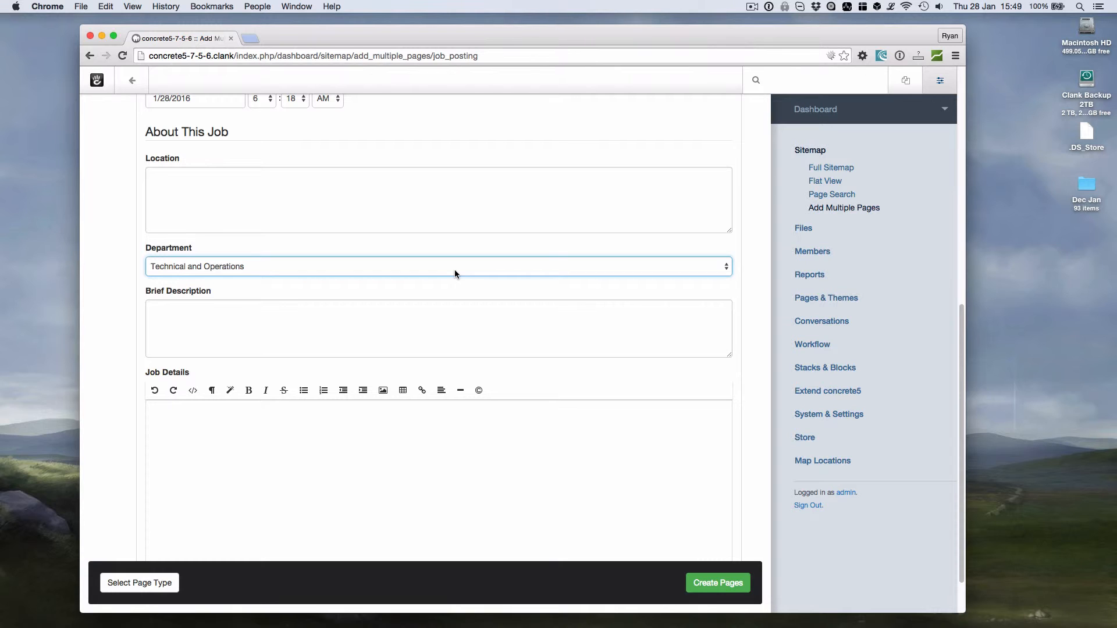
Create the batch of job posting pages and check them under Careers in the full sitemap.
{"action": "left_click", "coordinate": [718, 588]}
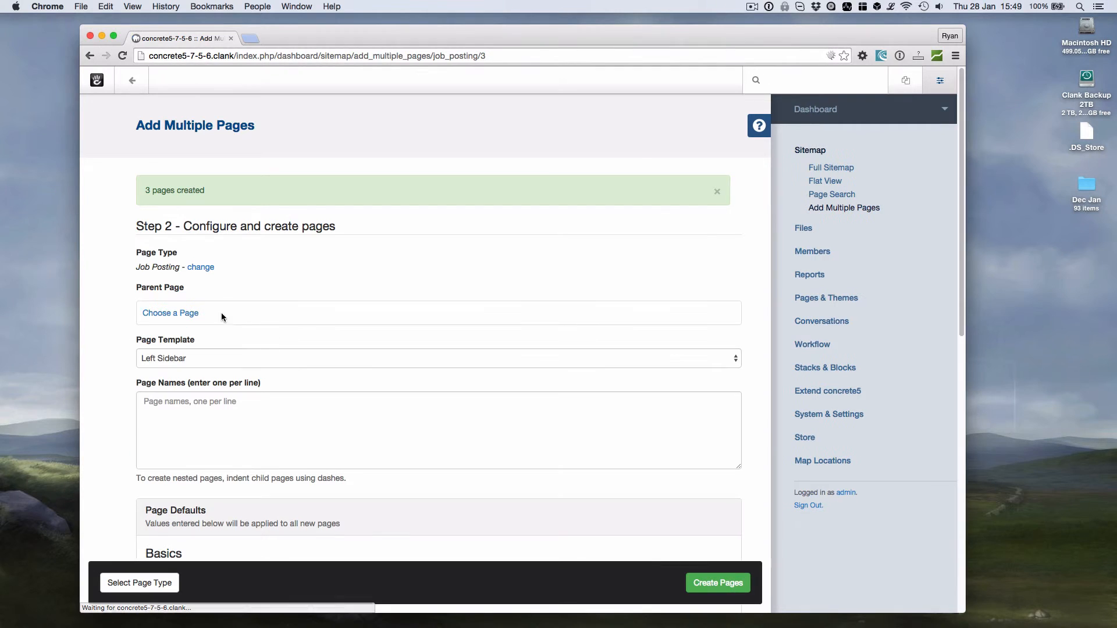
{"action": "left_click", "coordinate": [818, 169]}
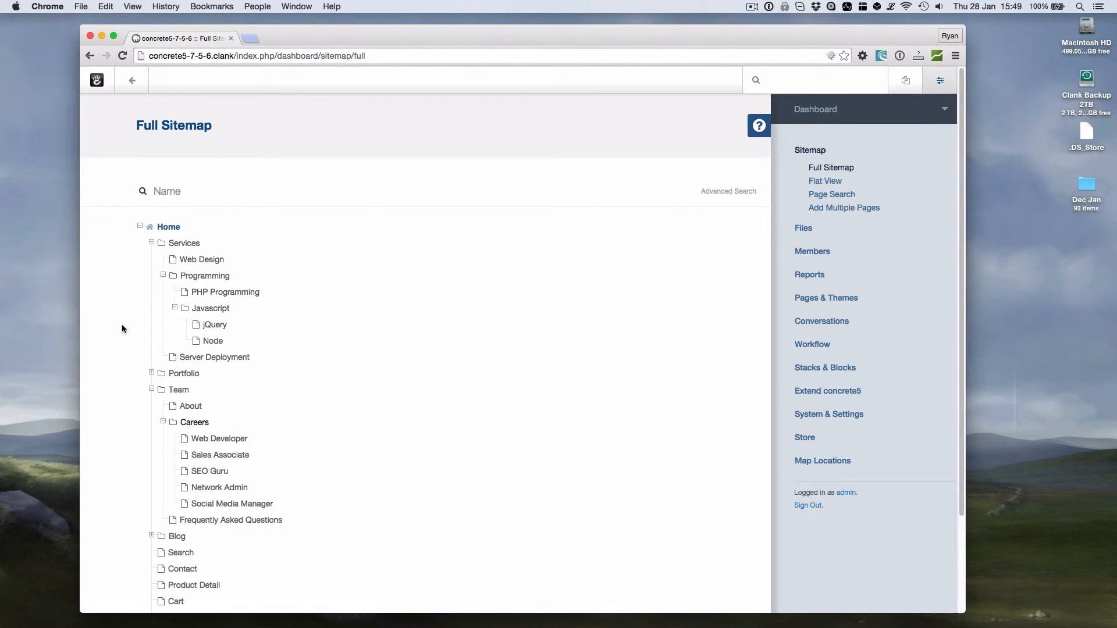
{"action": "scroll", "coordinate": [119, 367], "scroll_direction": "down", "scroll_amount": 4}
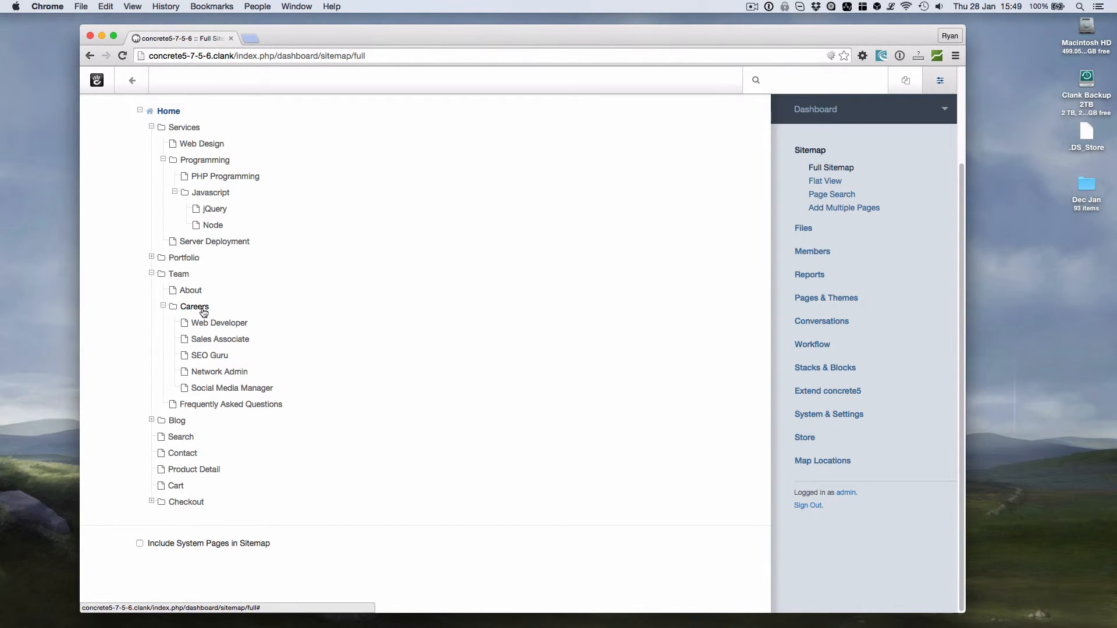
Visit the Careers page from the sitemap and open the SEO Guru posting to check its Department value.
{"action": "left_click", "coordinate": [203, 312]}
{"action": "left_click", "coordinate": [216, 319]}
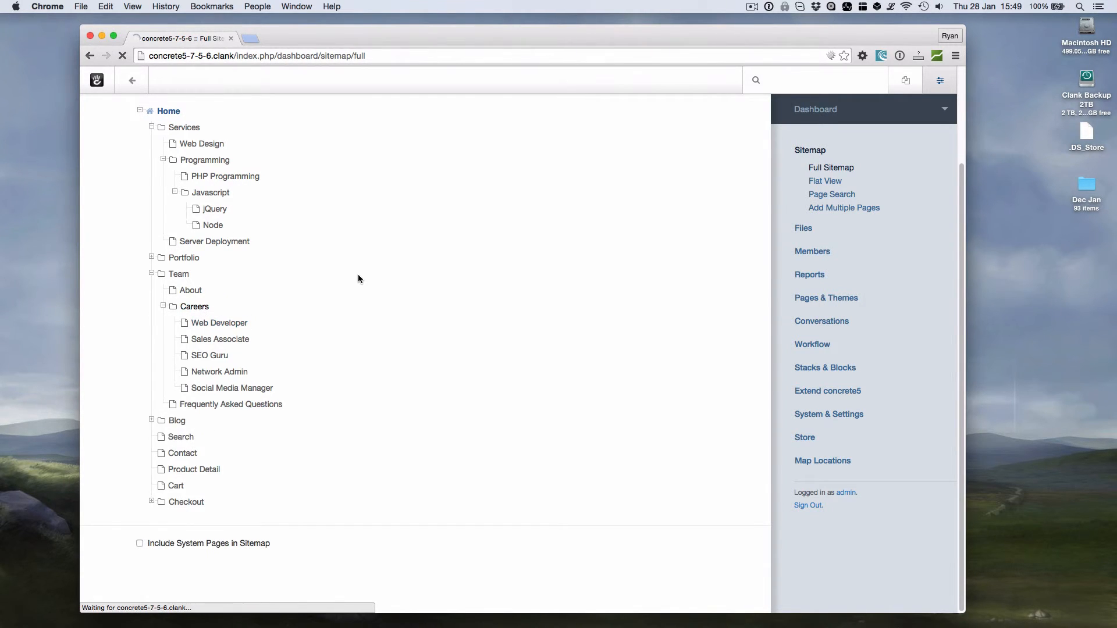
{"action": "scroll", "coordinate": [235, 347], "scroll_direction": "down", "scroll_amount": 7}
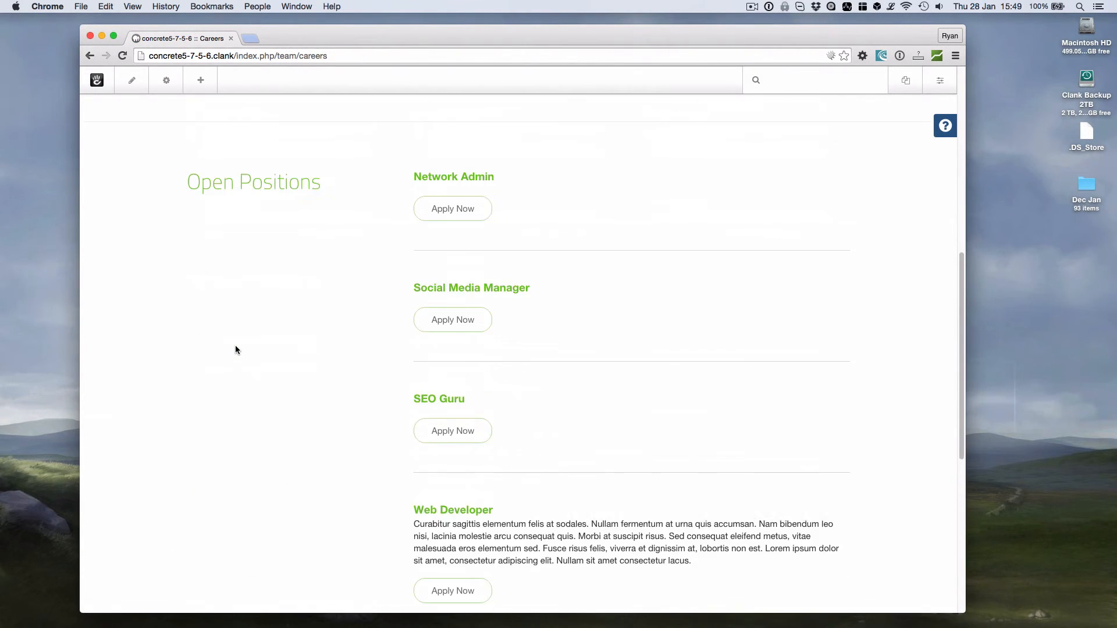
{"action": "left_click", "coordinate": [459, 440]}
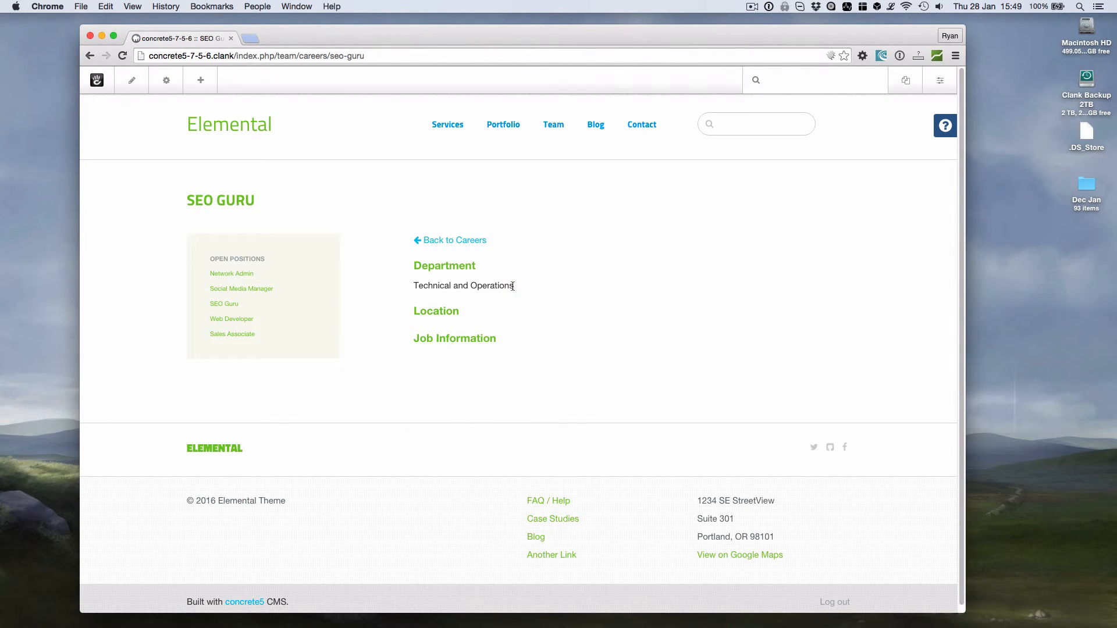
{"action": "left_click_drag", "start_coordinate": [513, 286], "coordinate": [412, 286]}
{"action": "left_click", "coordinate": [409, 313]}
Return to the Add Multiple Pages tool and start another batch using the Empty Page type.
{"action": "left_click", "coordinate": [939, 79]}
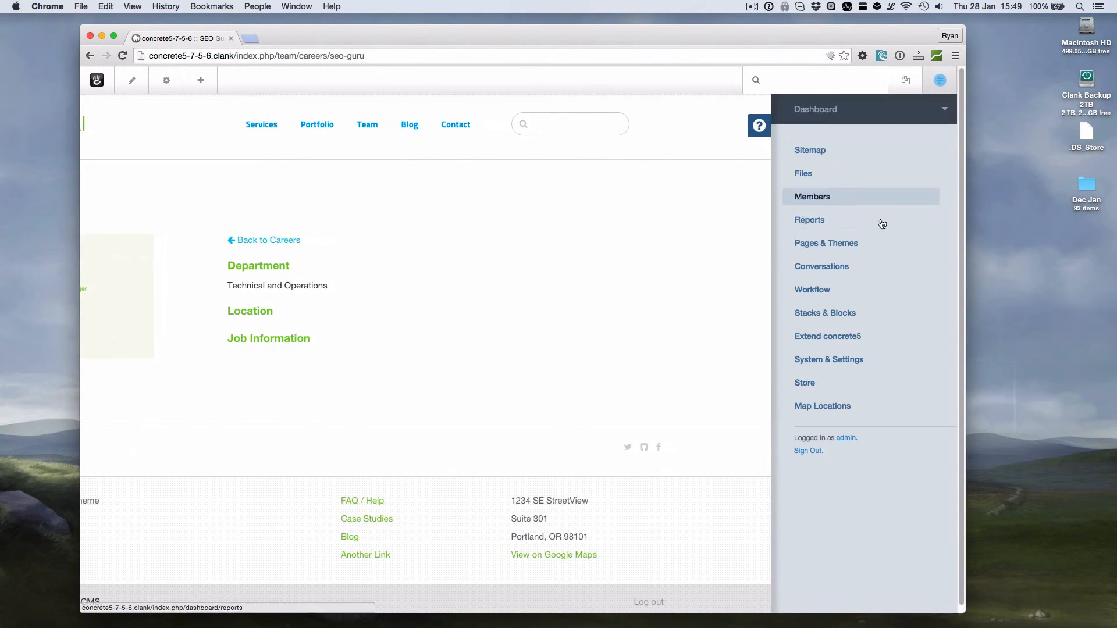
{"action": "left_click", "coordinate": [823, 153]}
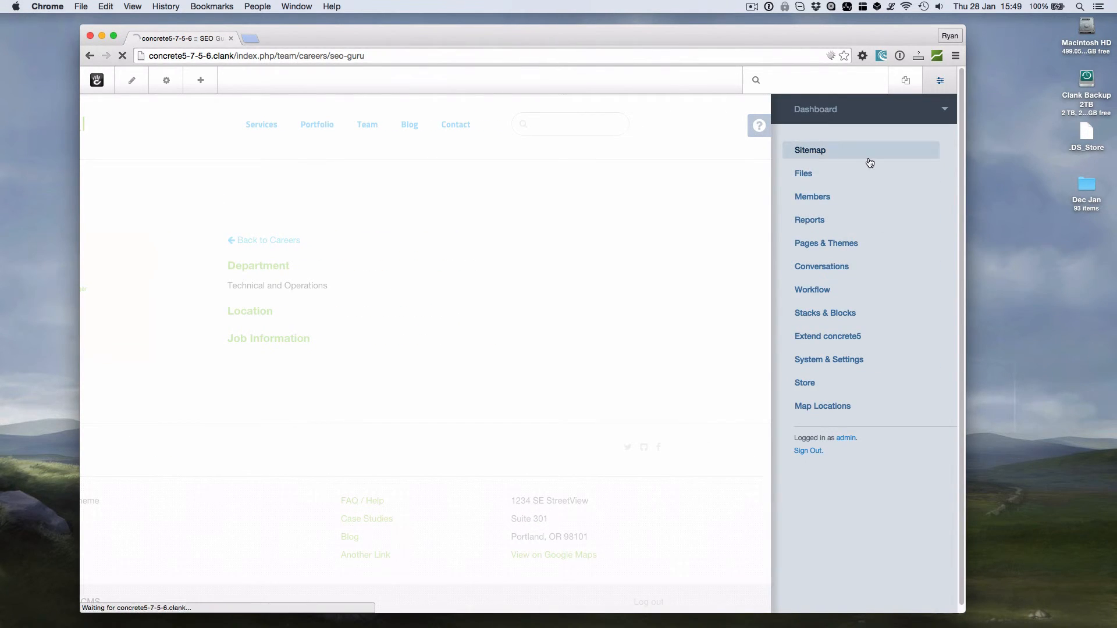
{"action": "left_click", "coordinate": [854, 207]}
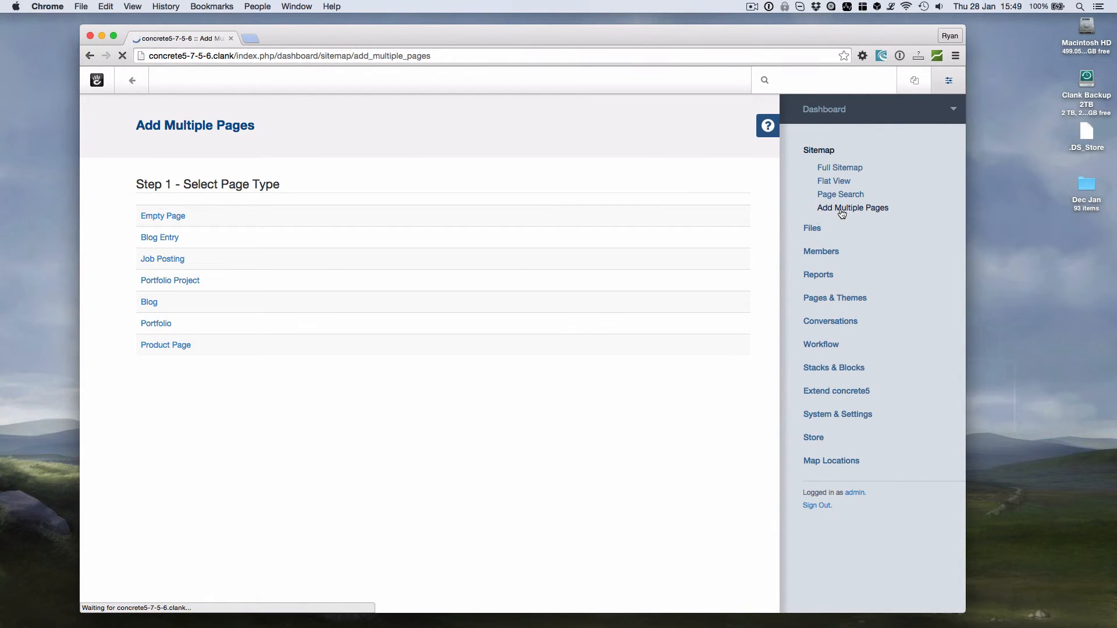
{"action": "left_click", "coordinate": [164, 215]}
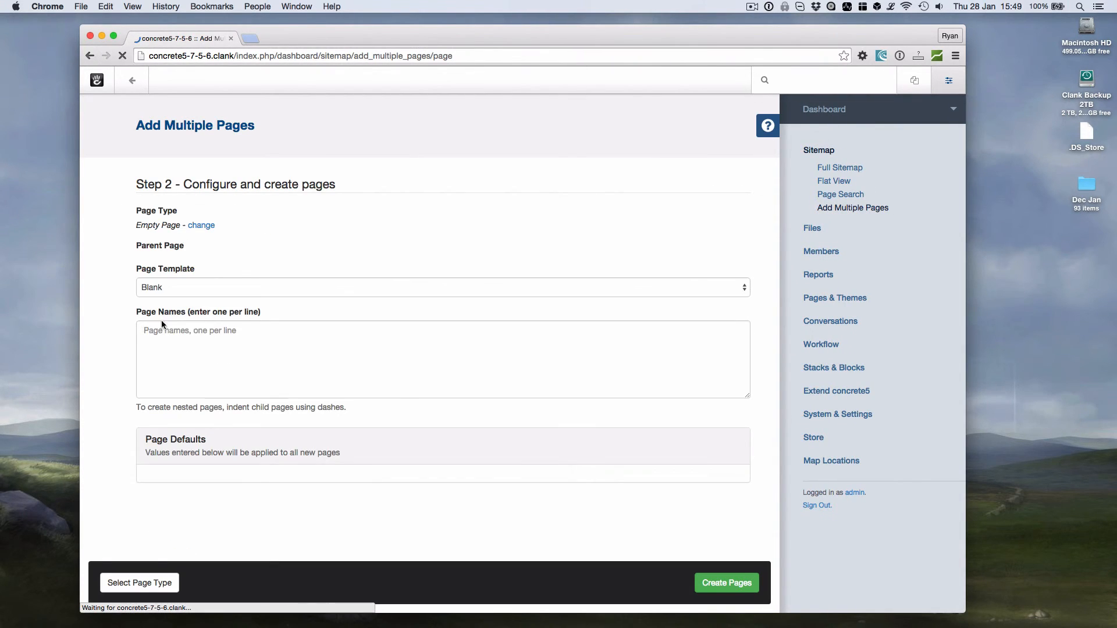